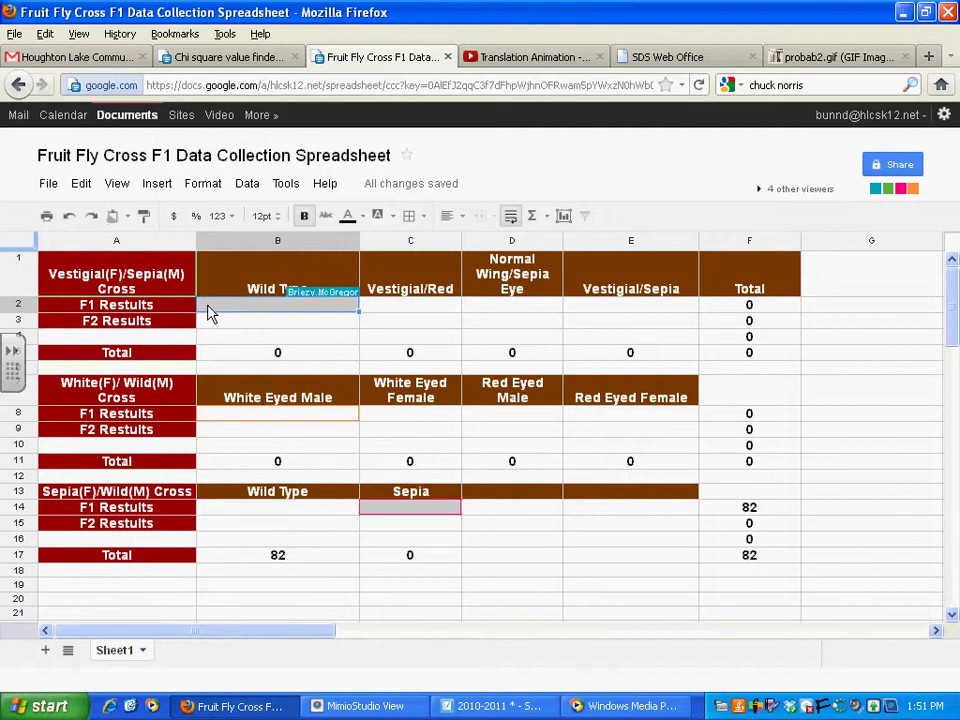
Fill the cell range B2:E17 with a black background
drag(232, 313, 703, 580)
click(383, 215)
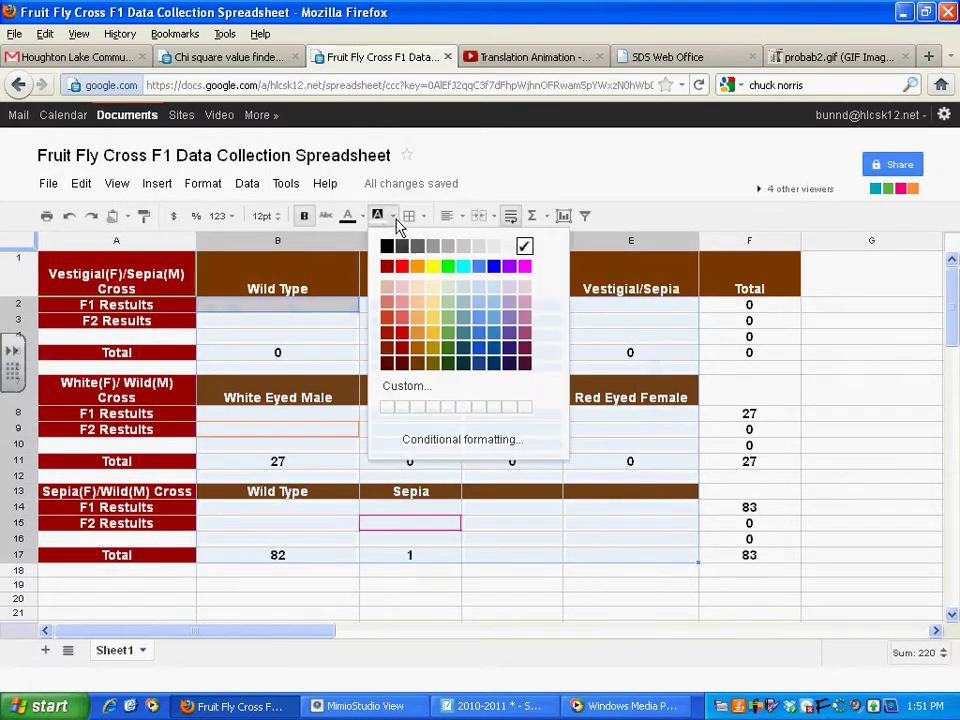
click(388, 248)
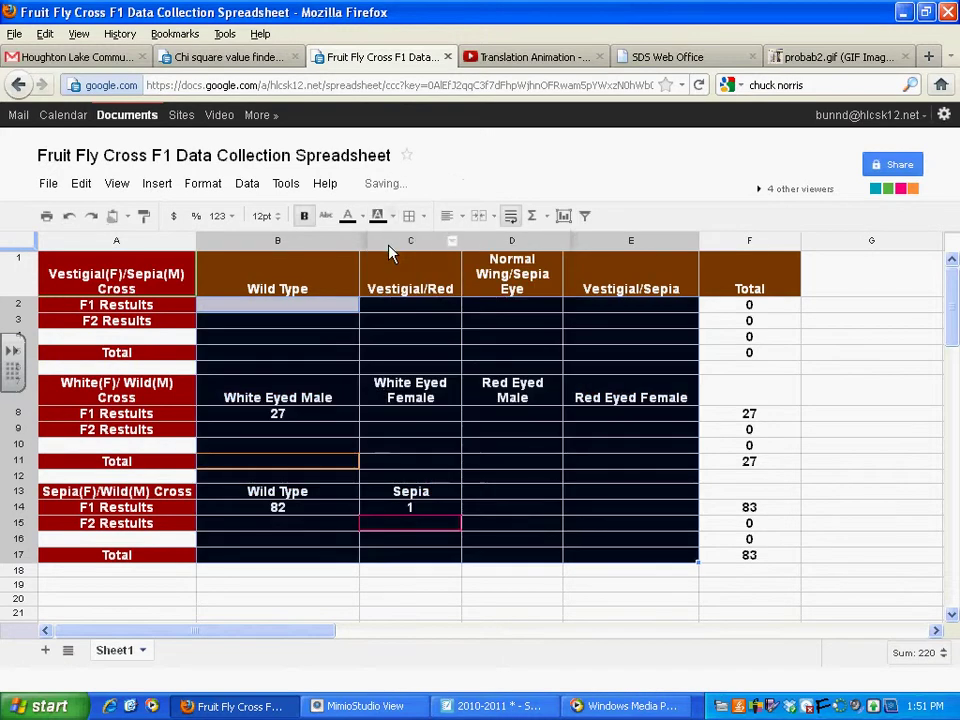
click(285, 585)
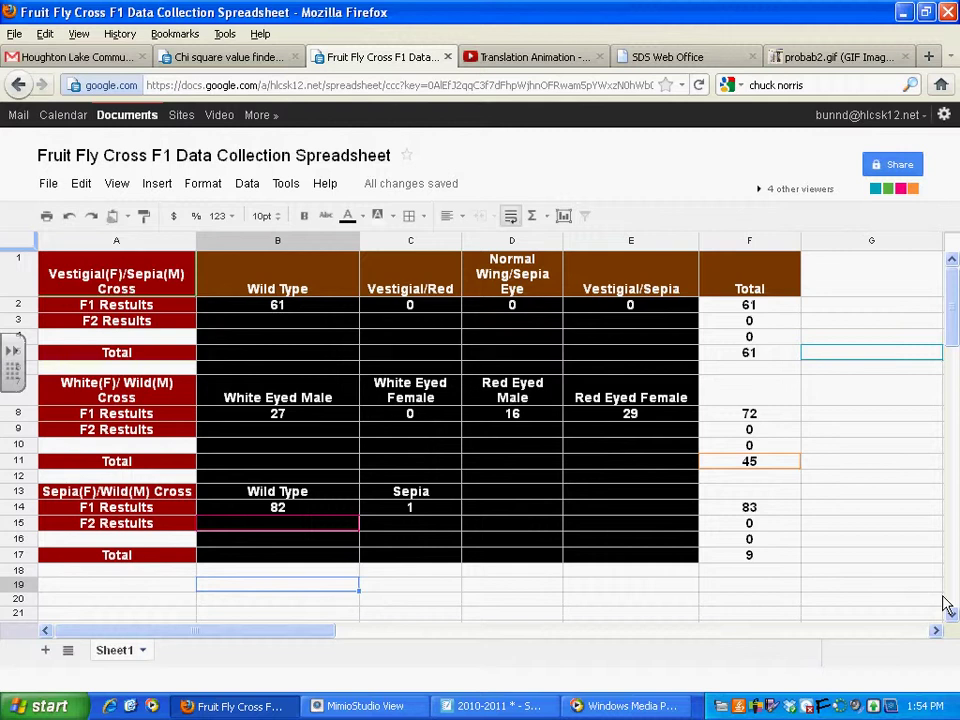
Examine the sum formulas in the Total row of the White(F)/Wild(M) cross, from B11 to F11
click(727, 467)
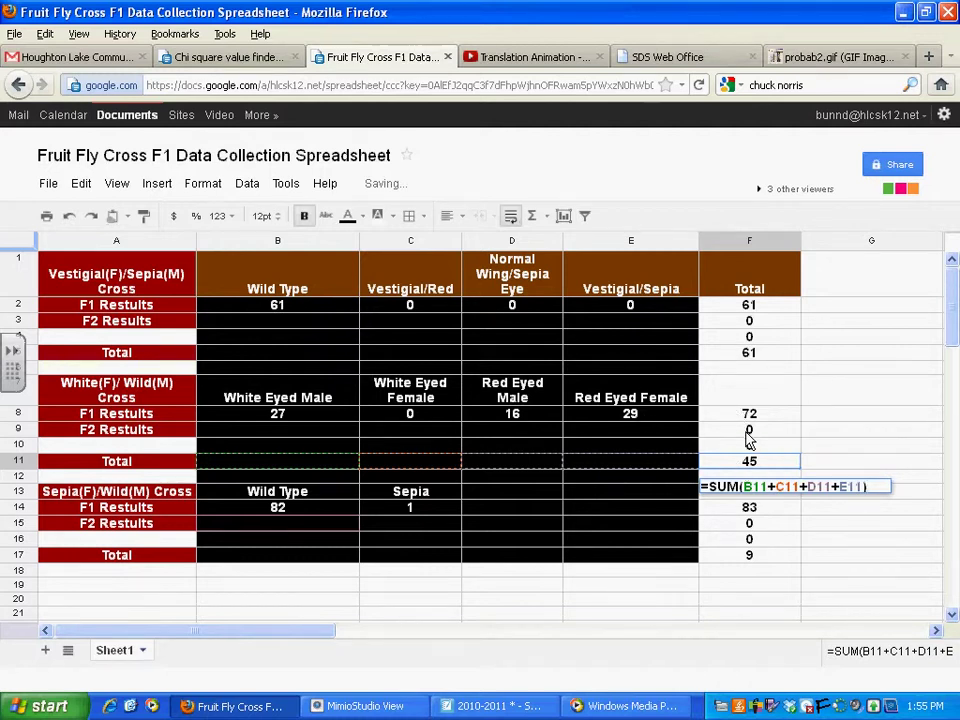
click(632, 463)
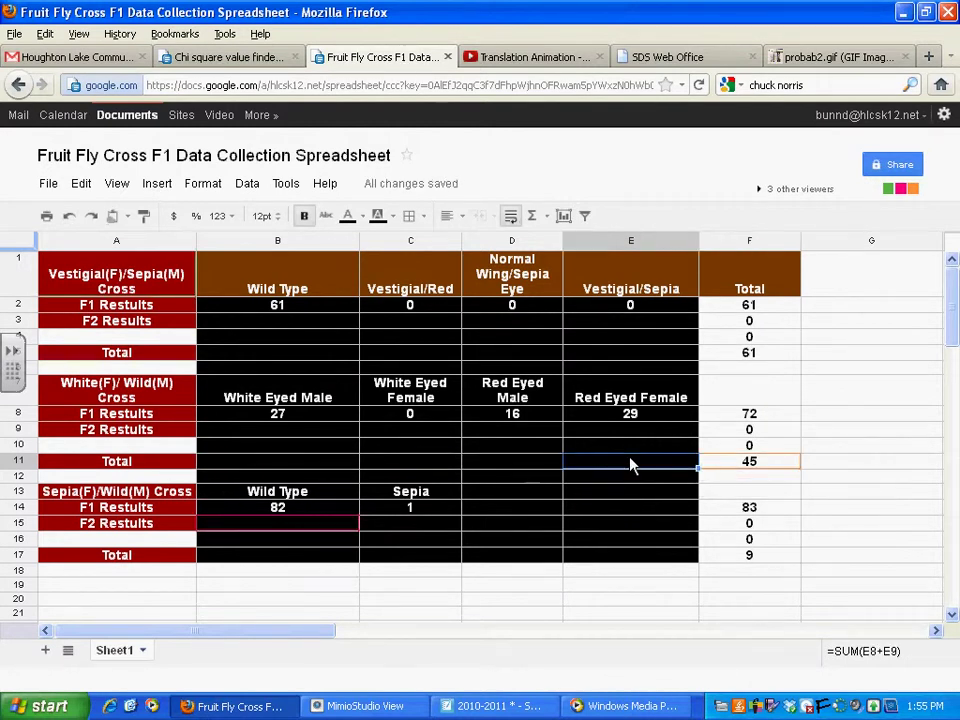
click(490, 462)
click(440, 466)
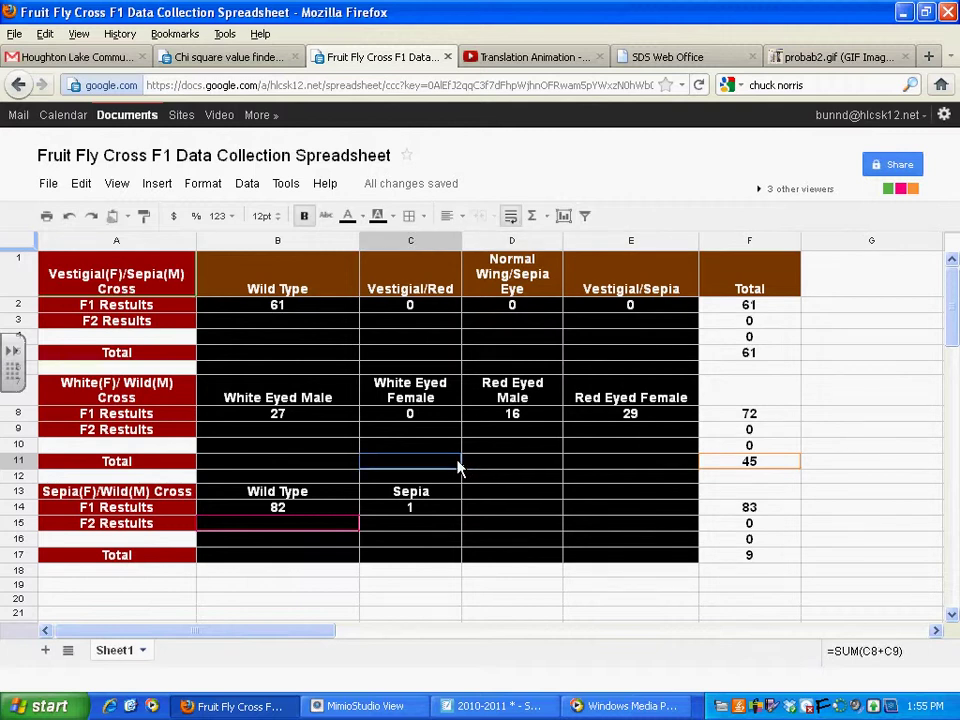
click(315, 467)
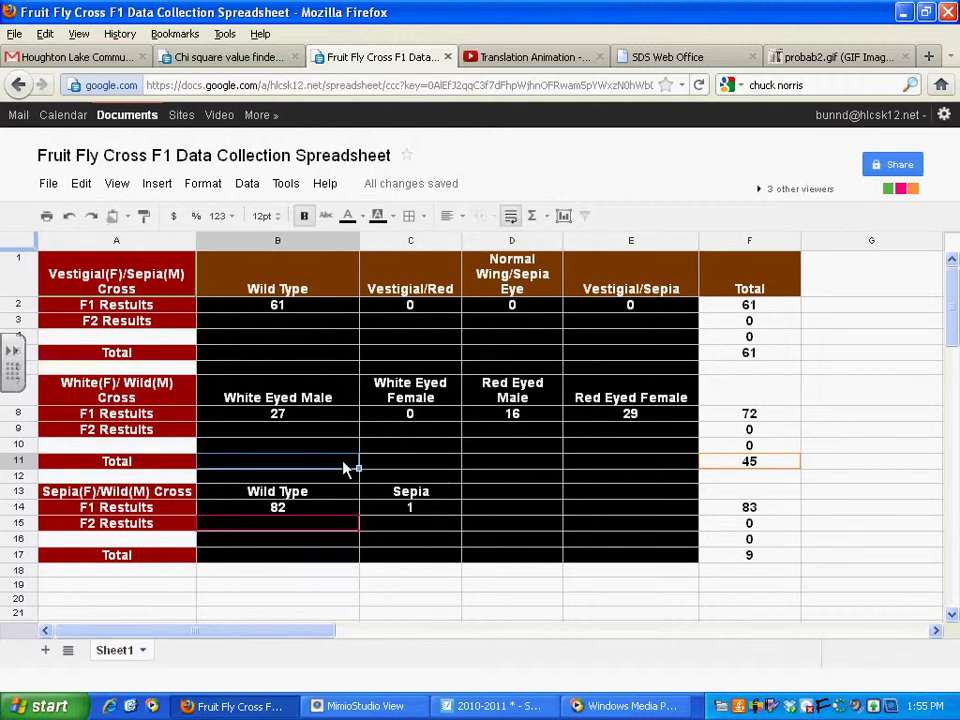
click(418, 467)
drag(512, 430, 545, 465)
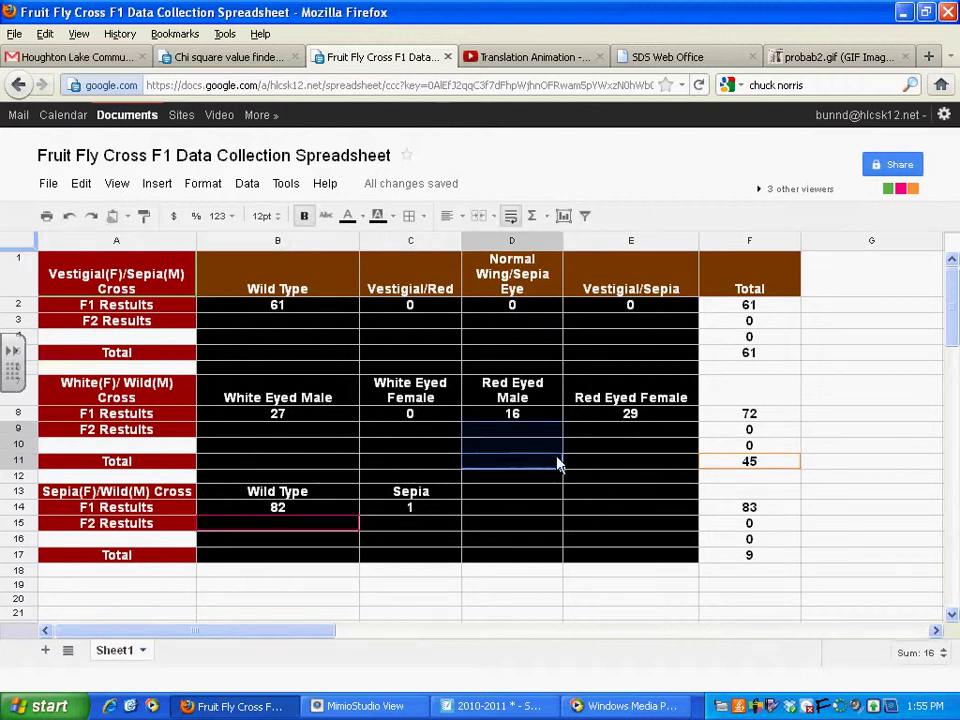
click(624, 466)
click(761, 464)
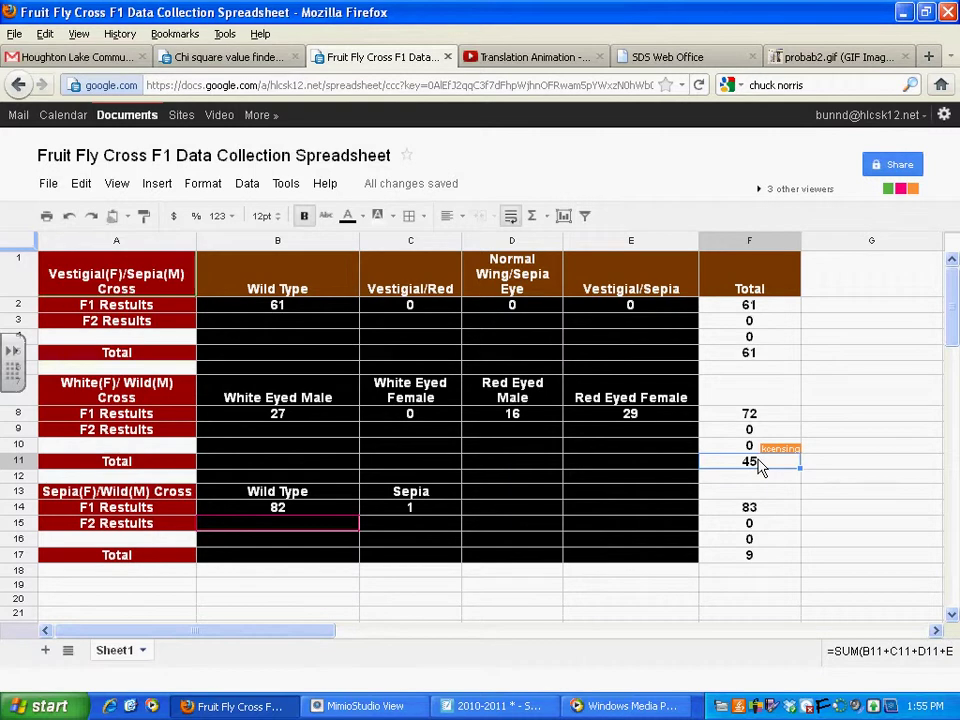
Replace the White(F)/Wild(M) cross grand total formula in F11 with =SUM(F8+F9+F10)
double_click(760, 466)
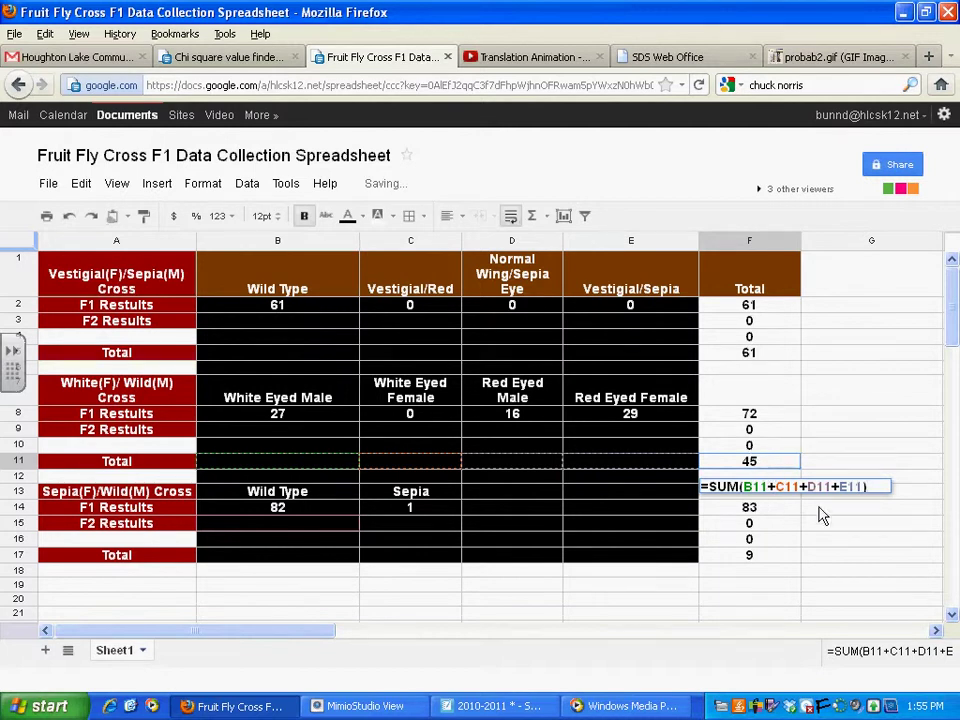
key(BackSpace)
key(BackSpace)
key(BackSpace)
key(BackSpace)
key(BackSpace)
key(BackSpace)
key(BackSpace)
key(BackSpace)
key(BackSpace)
key(BackSpace)
key(BackSpace)
key(BackSpace)
key(BackSpace)
key(BackSpace)
key(BackSpace)
key(BackSpace)
key(BackSpace)
key(BackSpace)
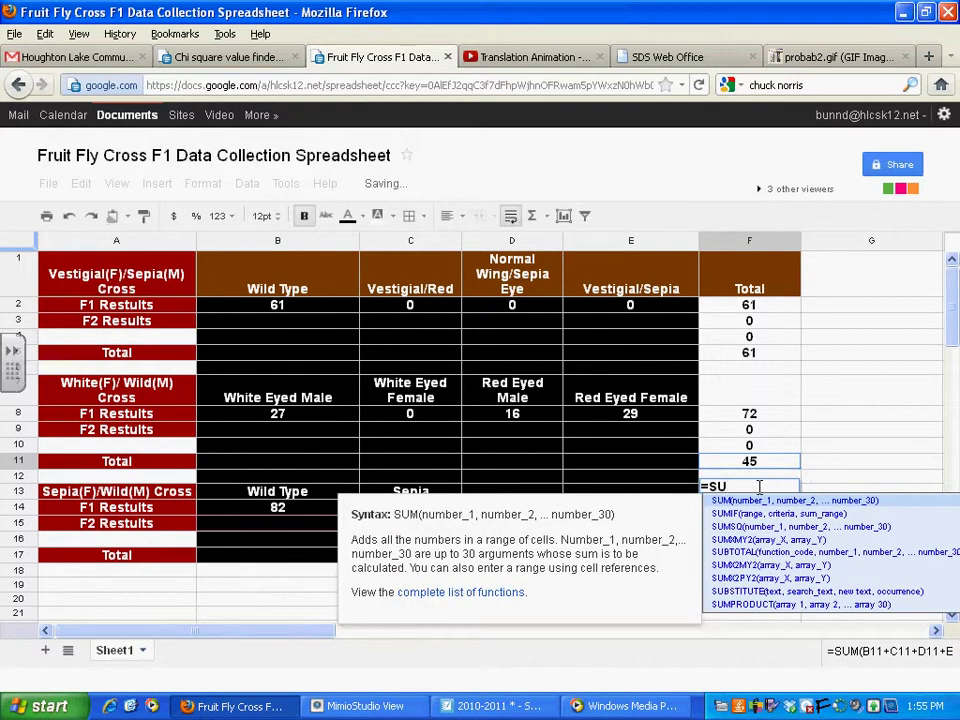
key(BackSpace)
key(BackSpace)
key(BackSpace)
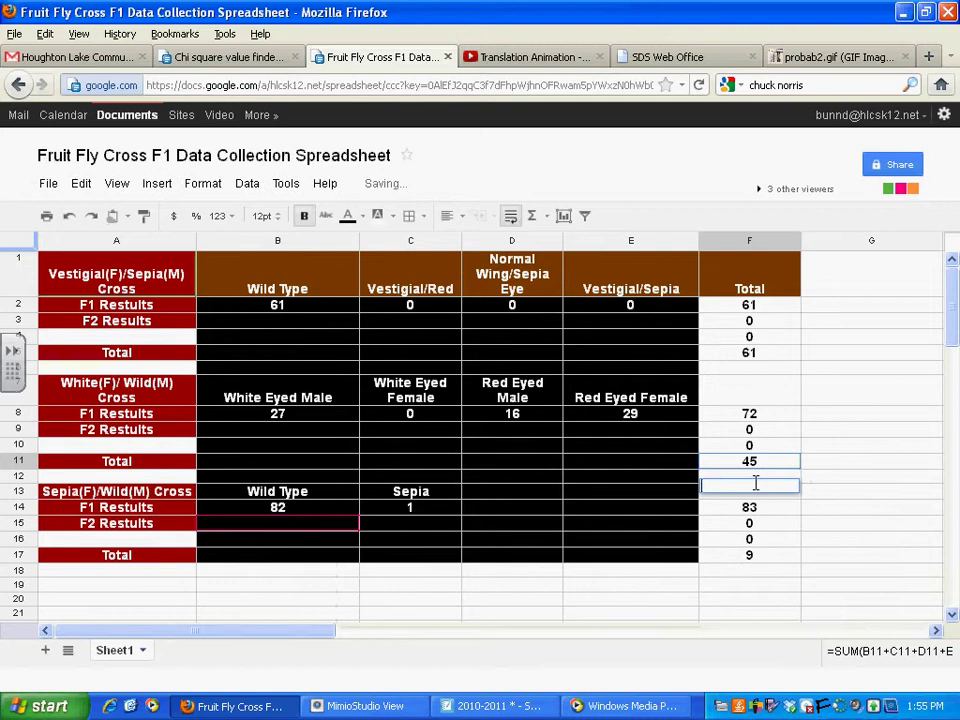
click(540, 216)
click(550, 246)
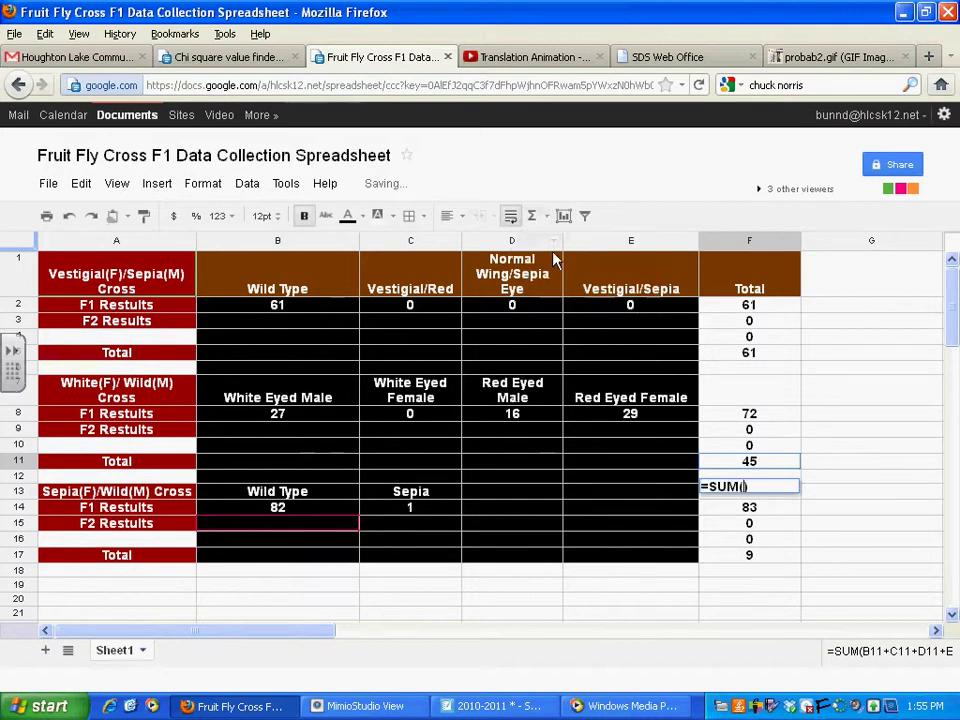
click(747, 416)
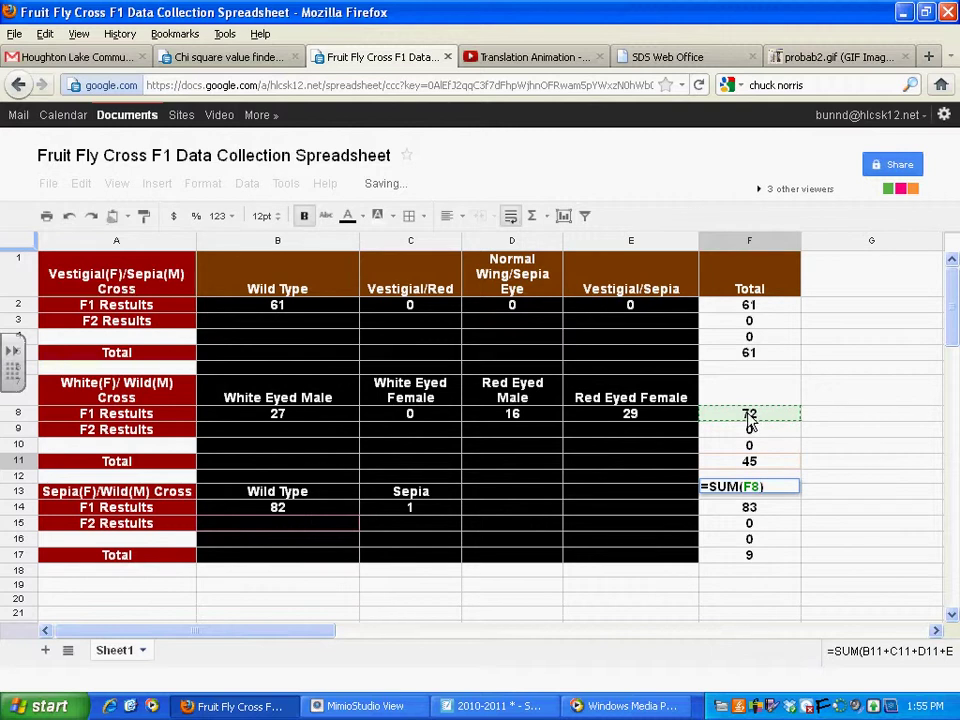
text(+)
click(751, 430)
text(+)
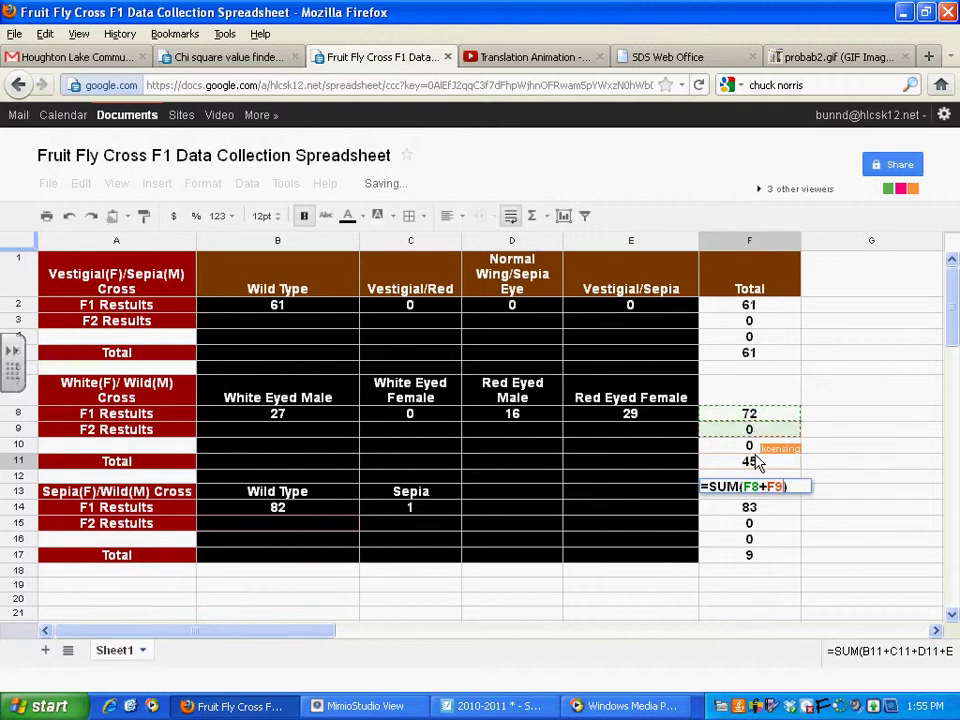
click(752, 445)
text(+F)
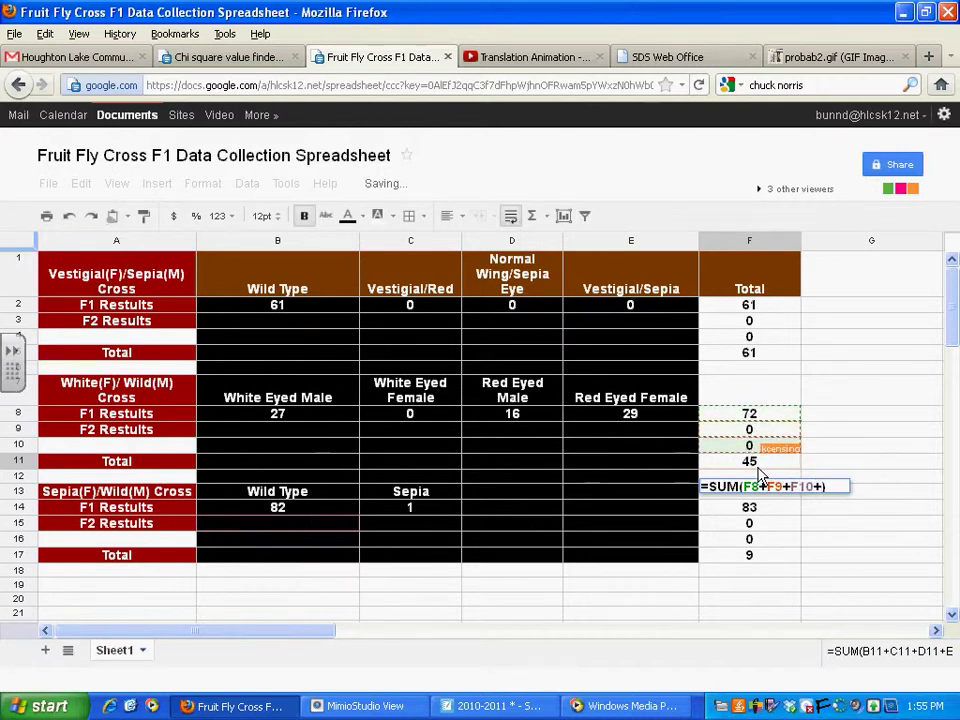
key(BackSpace)
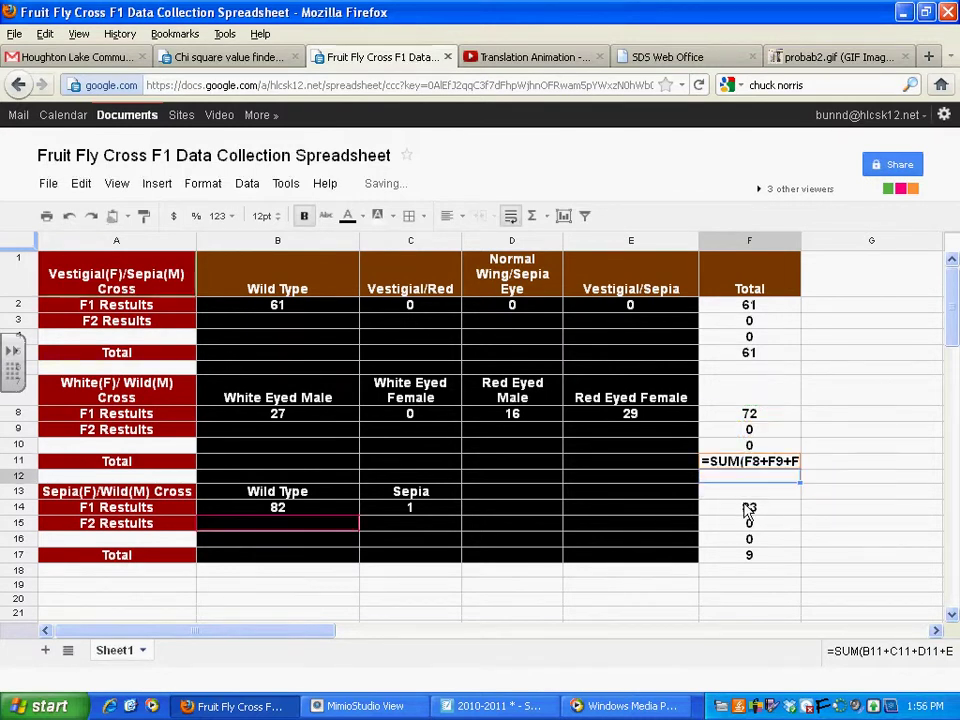
key(Return)
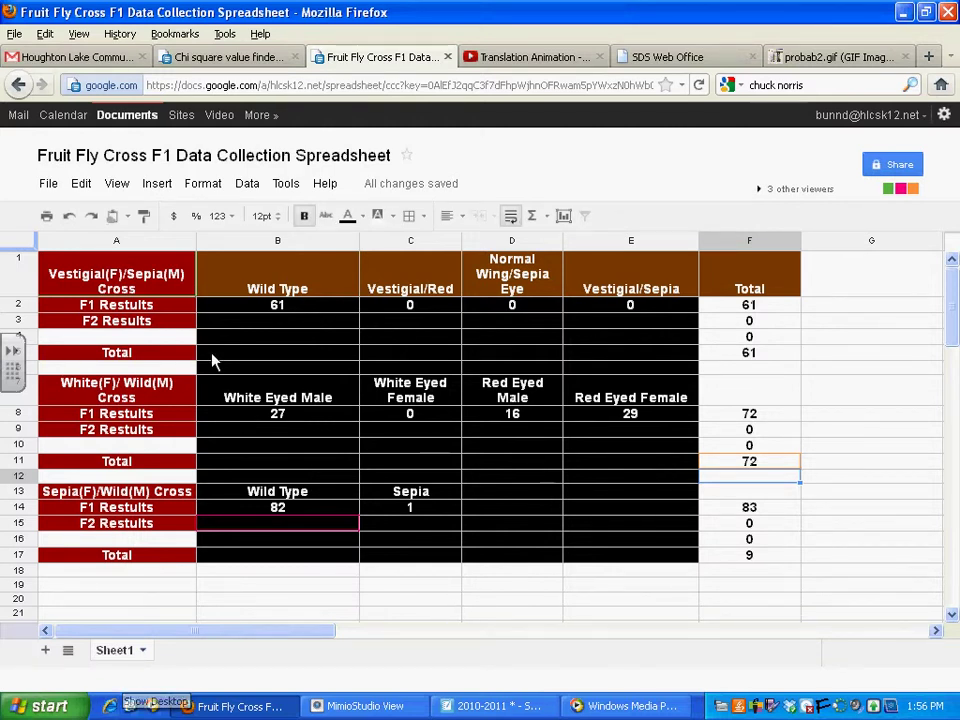
Switch to the MimioStudio View window
click(340, 707)
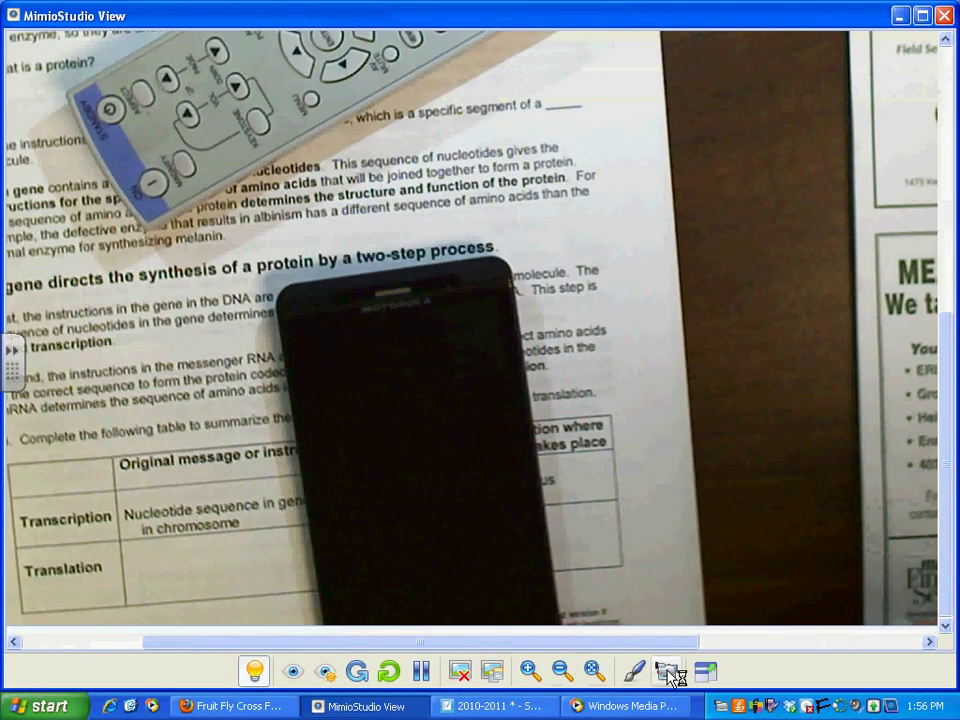